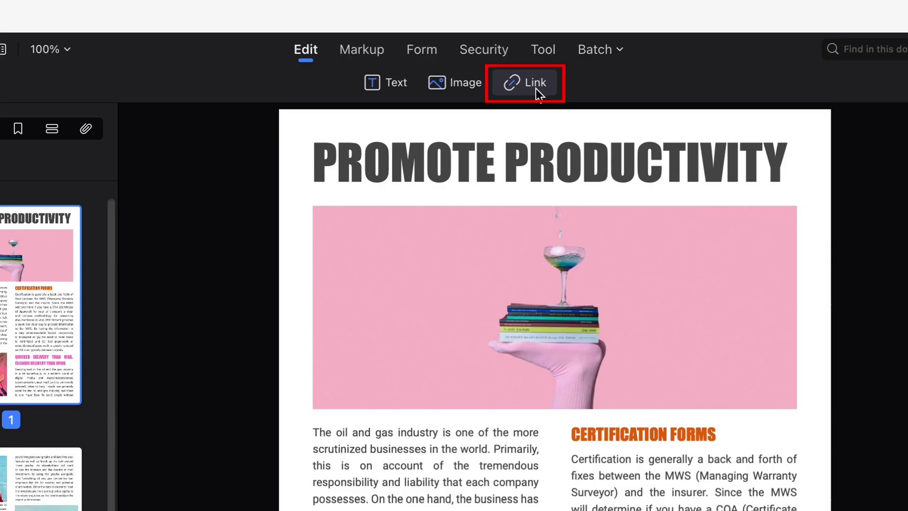
# - Start link editing and copy the pdf.wondershare.com address from the browser
pyautogui.click(498, 54)
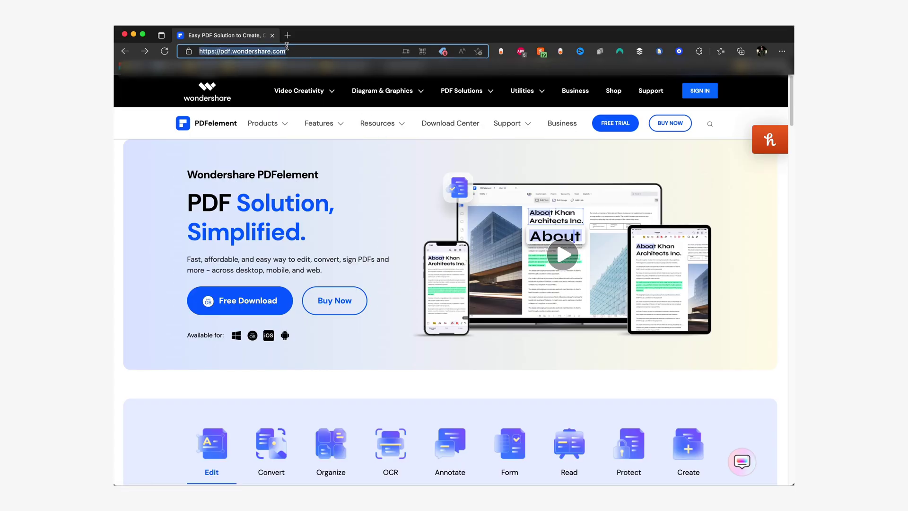
pyautogui.rightClick(287, 48)
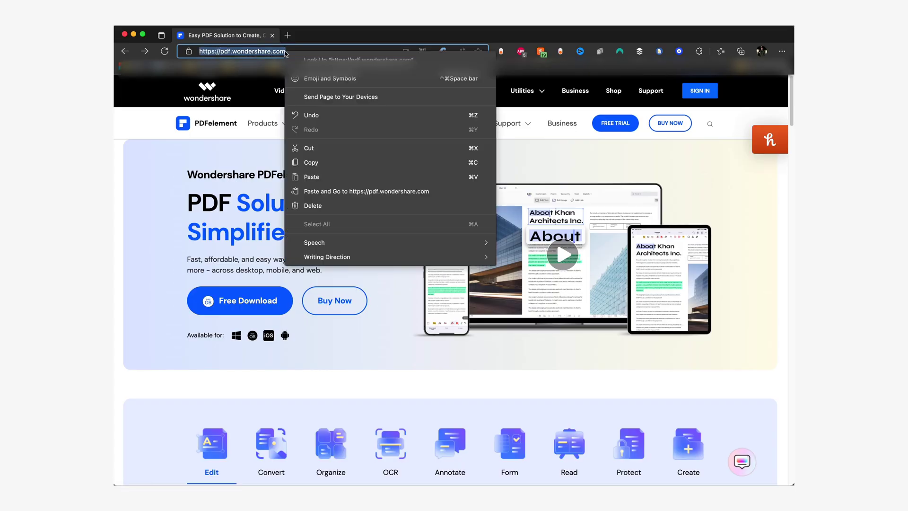
pyautogui.click(333, 162)
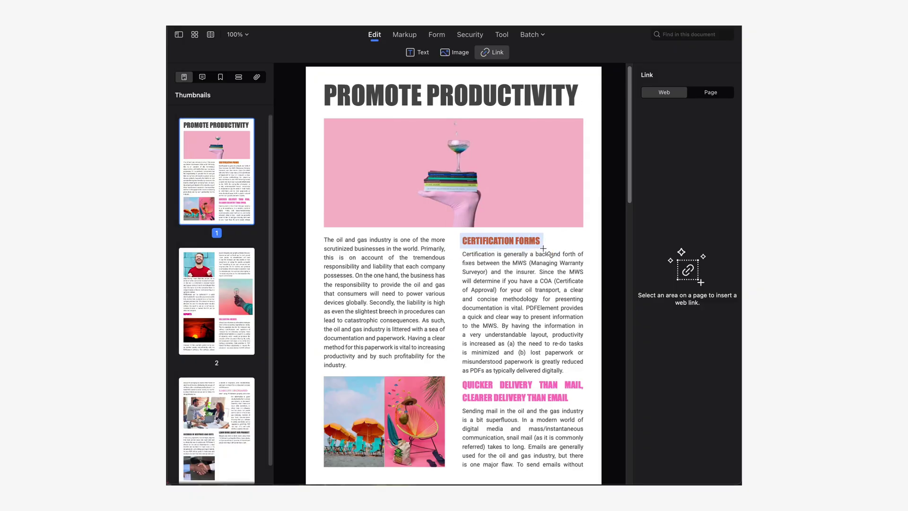
pyautogui.moveTo(543, 248); pyautogui.dragTo(544, 249)
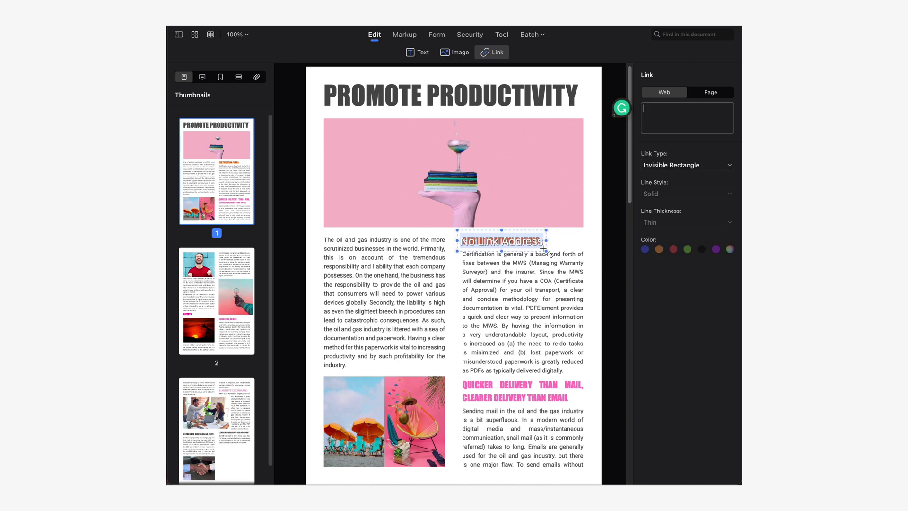
pyautogui.click(696, 131)
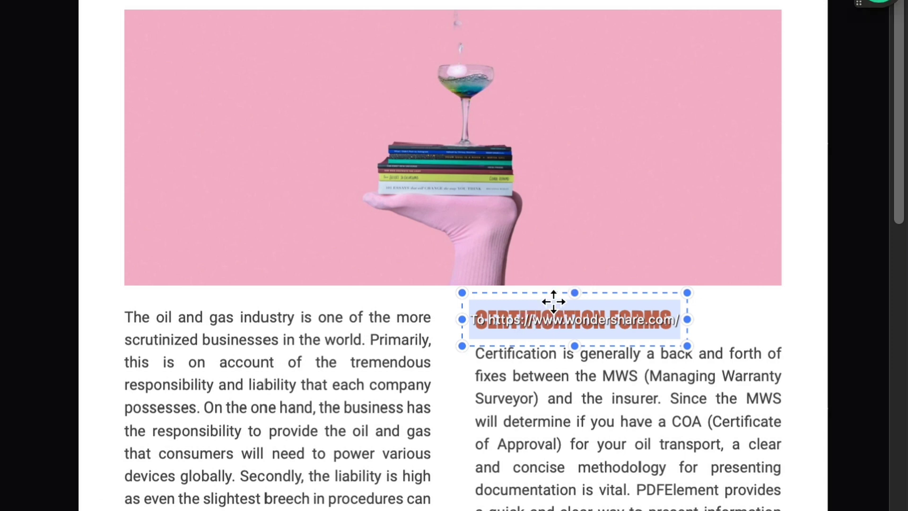
pyautogui.moveTo(553, 301); pyautogui.dragTo(632, 211)
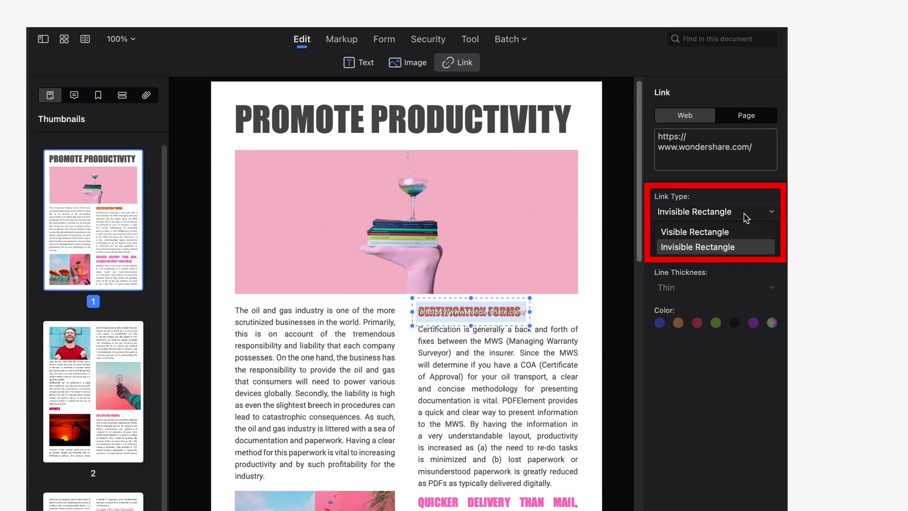
# - Make the heading link a Visible Rectangle with a Dashed line style and Medium thickness
pyautogui.click(750, 230)
pyautogui.click(751, 213)
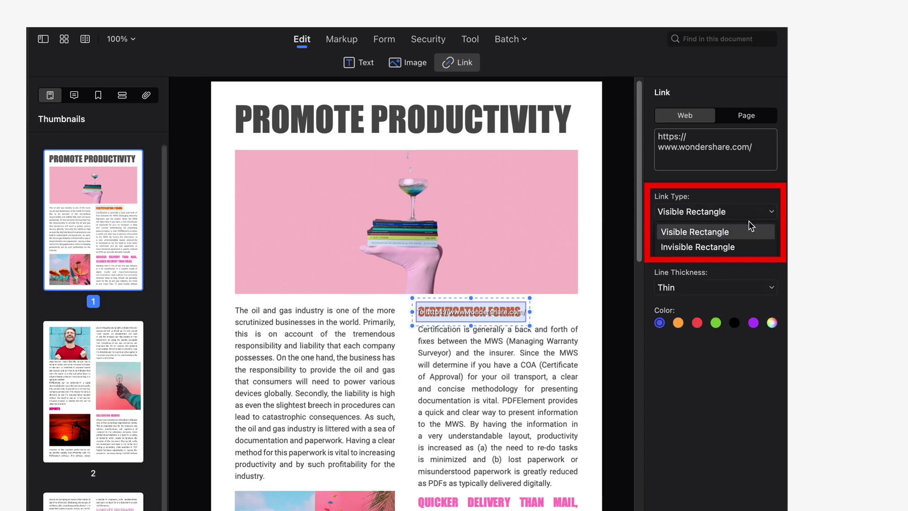
pyautogui.click(748, 244)
pyautogui.click(743, 211)
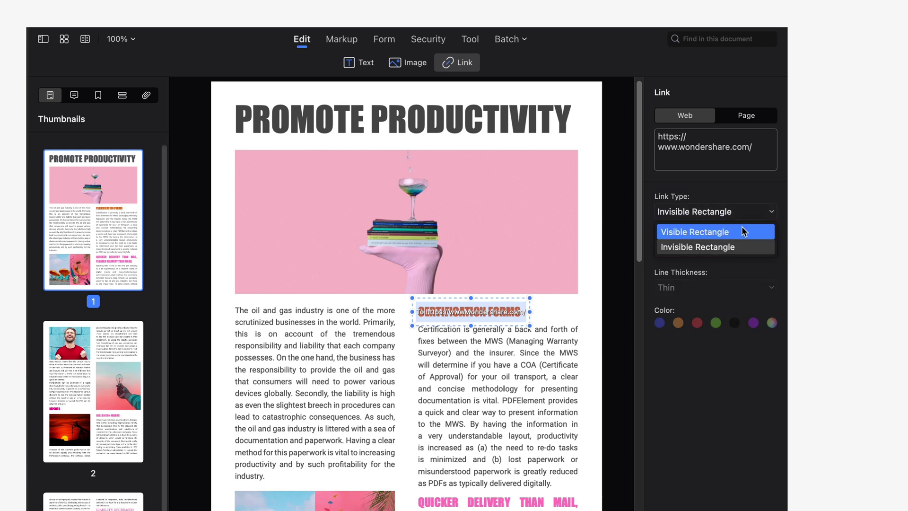
pyautogui.click(742, 230)
pyautogui.click(759, 249)
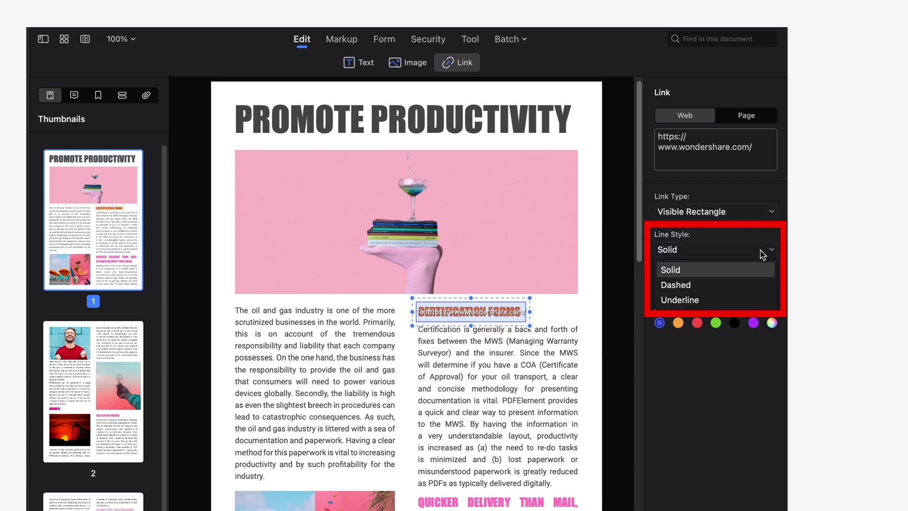
pyautogui.click(758, 284)
pyautogui.click(760, 287)
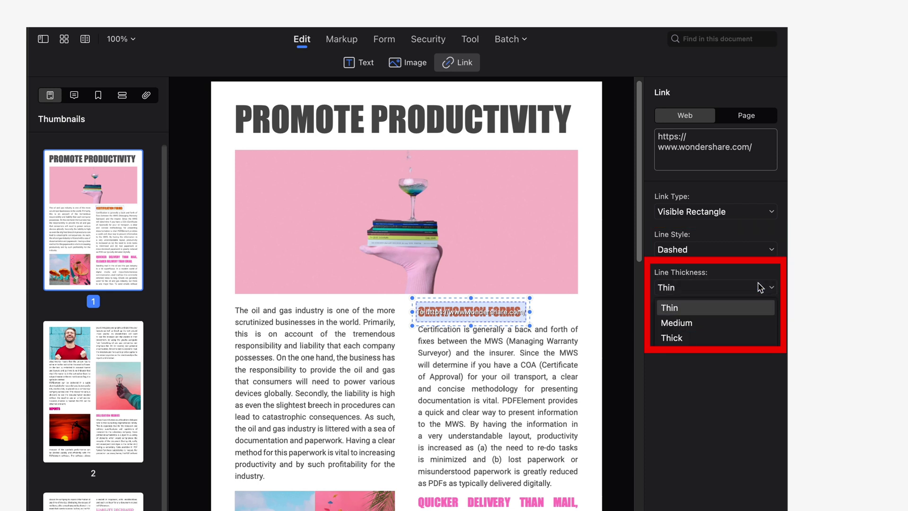
pyautogui.click(759, 323)
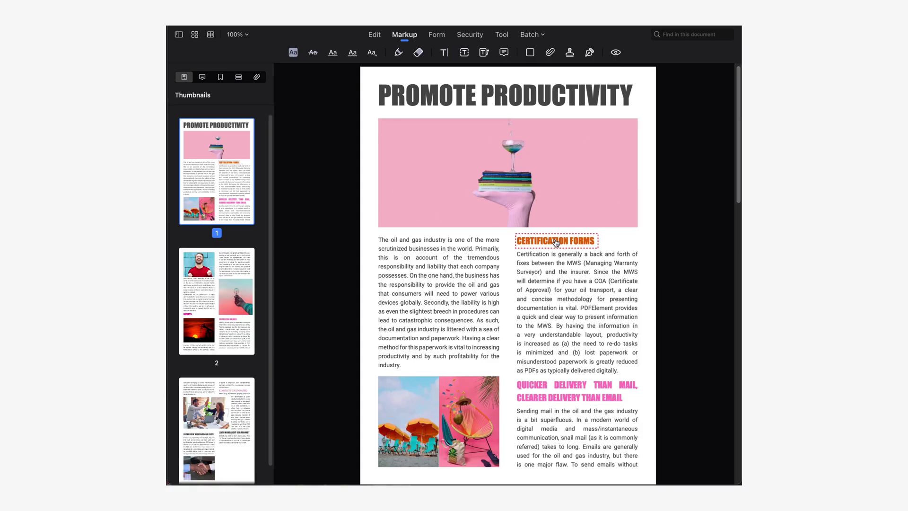
pyautogui.click(556, 243)
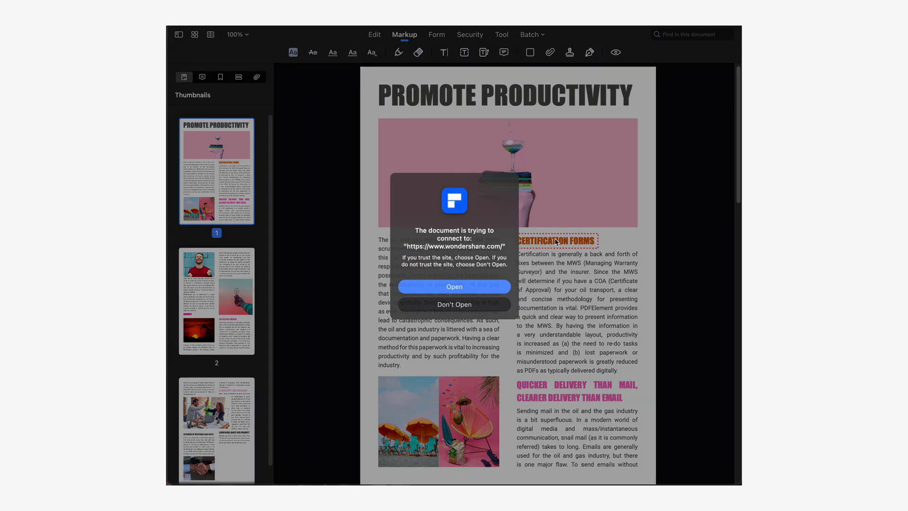
pyautogui.click(475, 284)
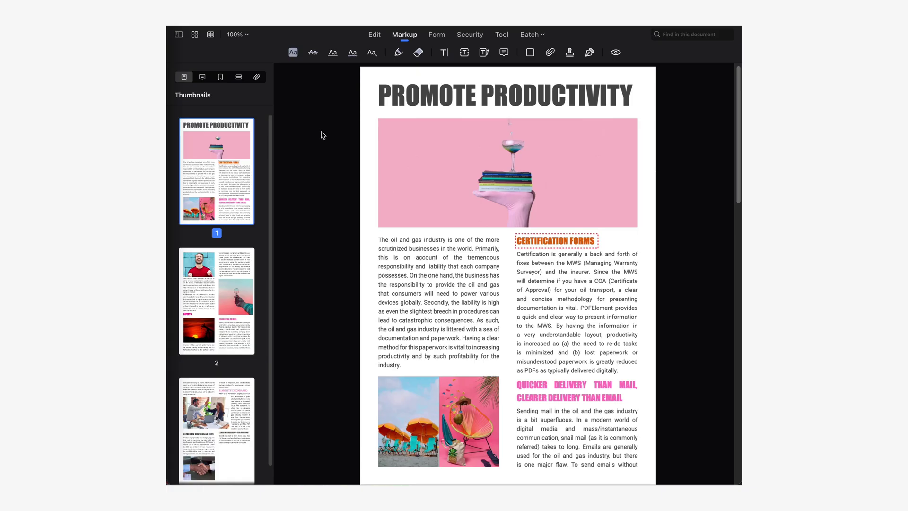
# - Add a page link over the left body paragraph targeting page 3 of 3
pyautogui.click(374, 37)
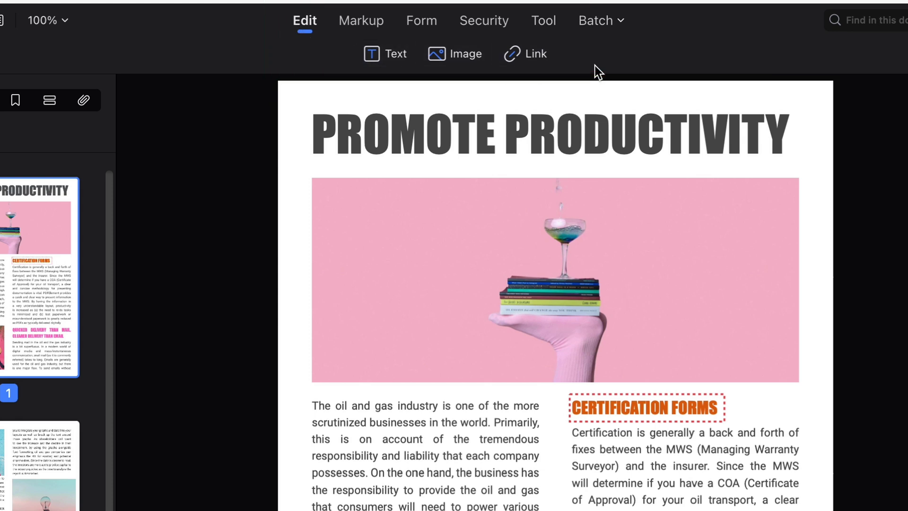
pyautogui.click(544, 62)
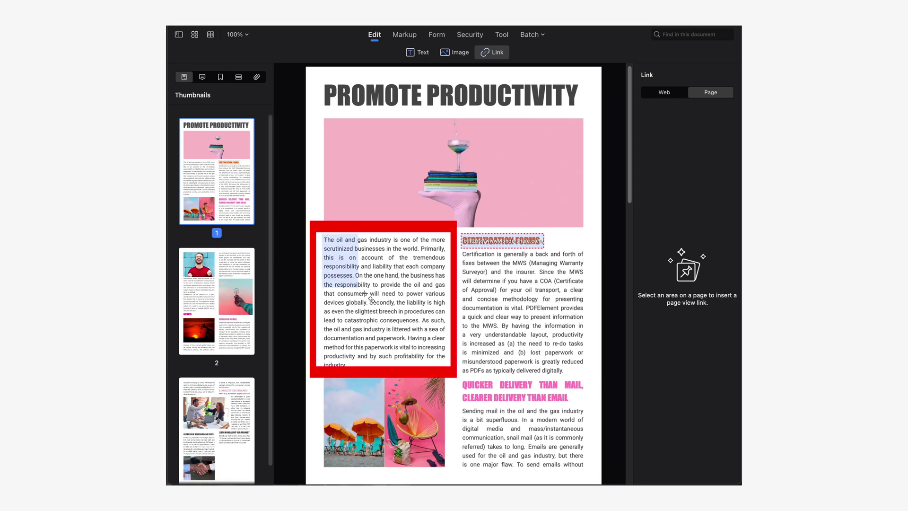
pyautogui.moveTo(364, 294); pyautogui.dragTo(449, 372)
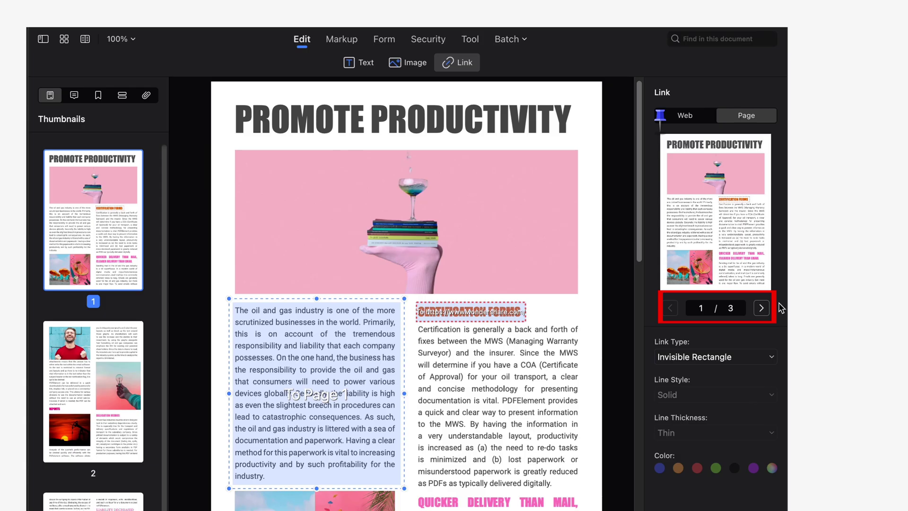
pyautogui.click(760, 308)
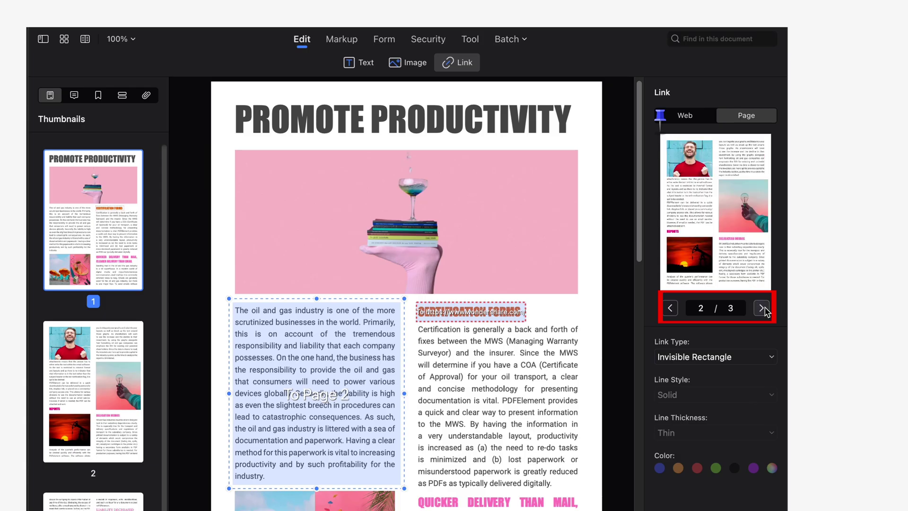
pyautogui.click(762, 309)
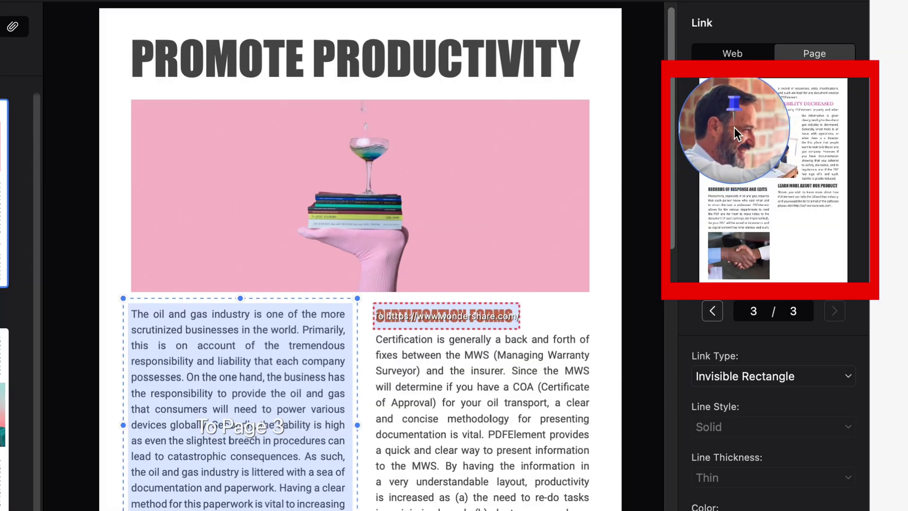
# - Give the paragraph's page-3 link a Visible Rectangle outline, Dashed style, Medium thickness
pyautogui.click(782, 376)
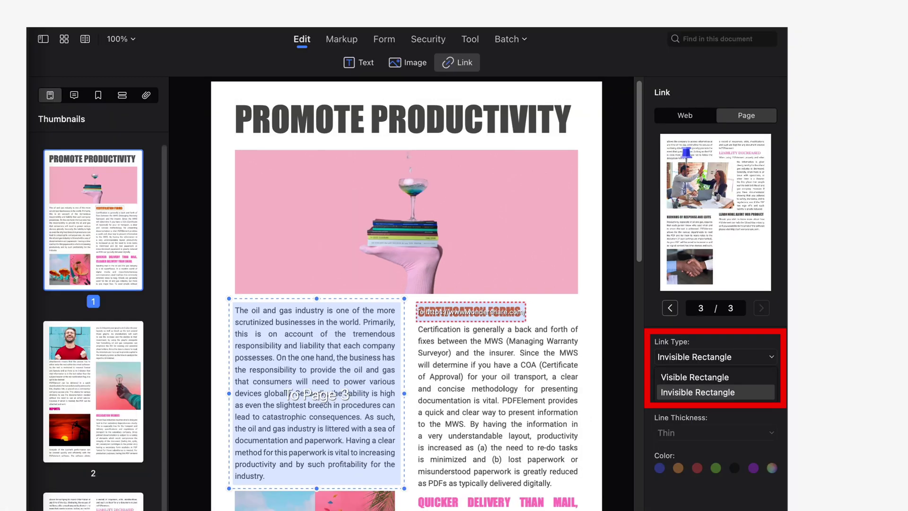
pyautogui.click(777, 361)
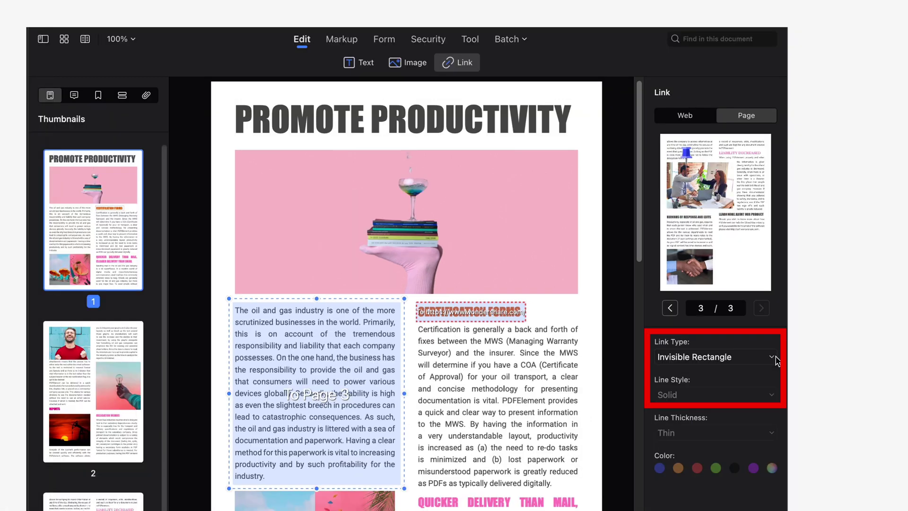
pyautogui.click(776, 361)
pyautogui.click(770, 376)
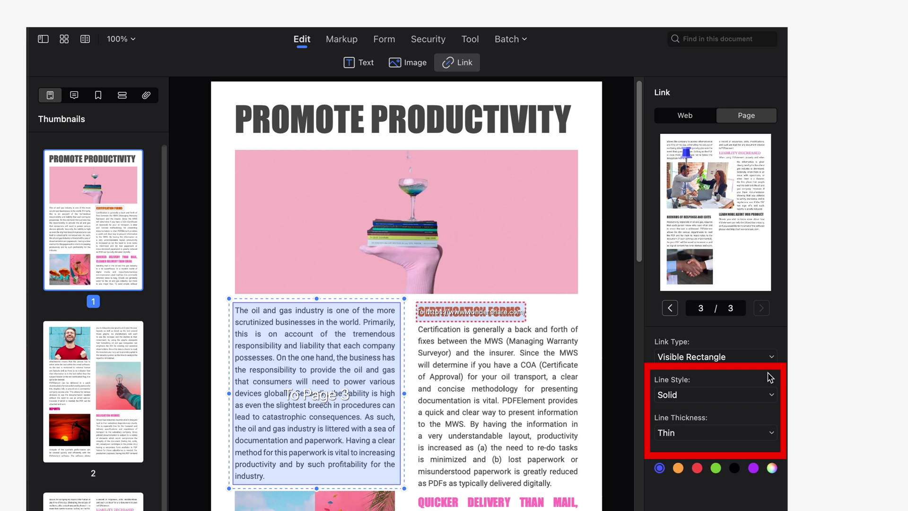
pyautogui.click(774, 392)
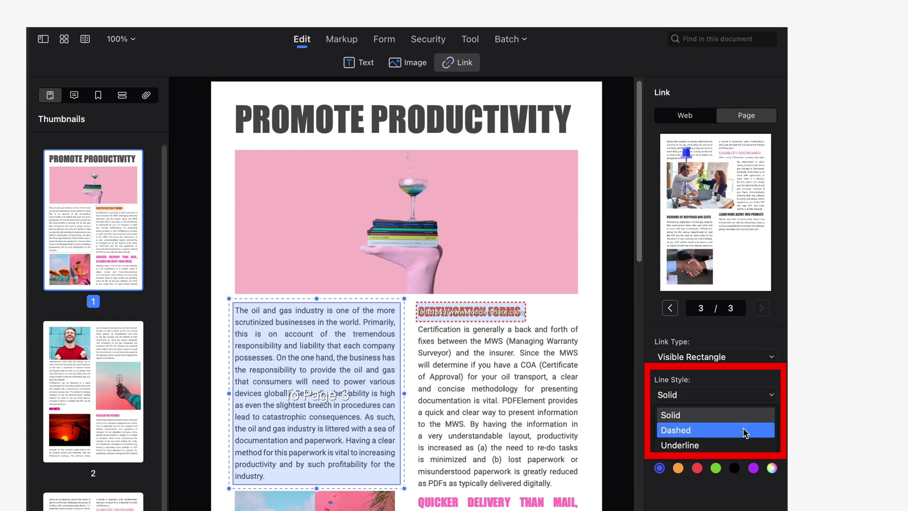
pyautogui.click(687, 429)
pyautogui.click(773, 435)
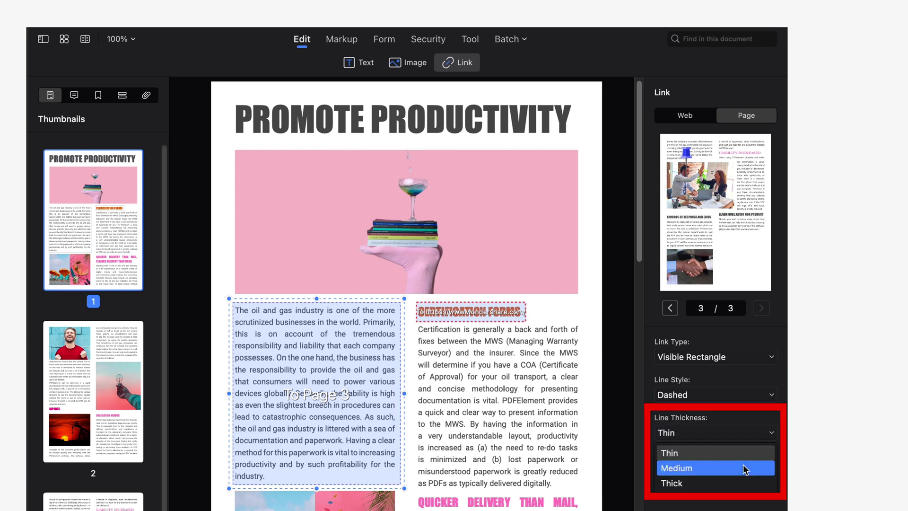
pyautogui.click(688, 467)
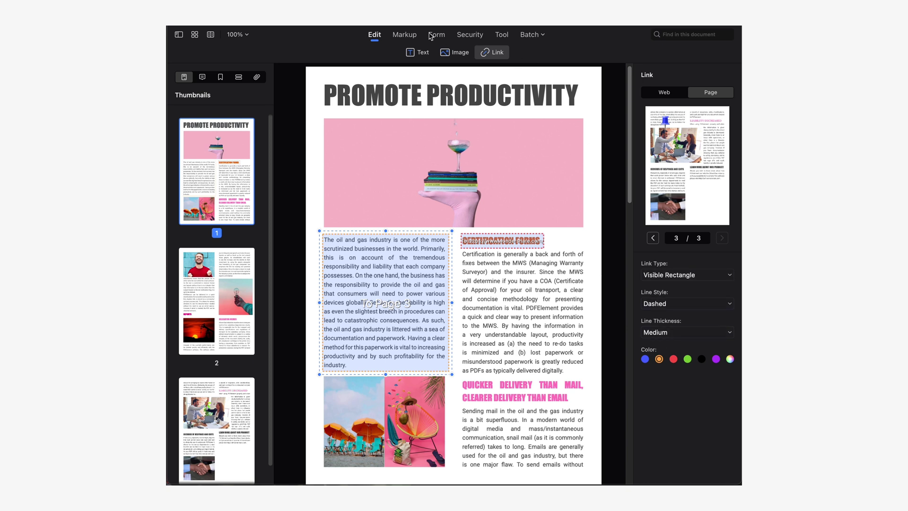
# - Leave link editing and test the paragraph link, which jumps to page 3
pyautogui.click(430, 36)
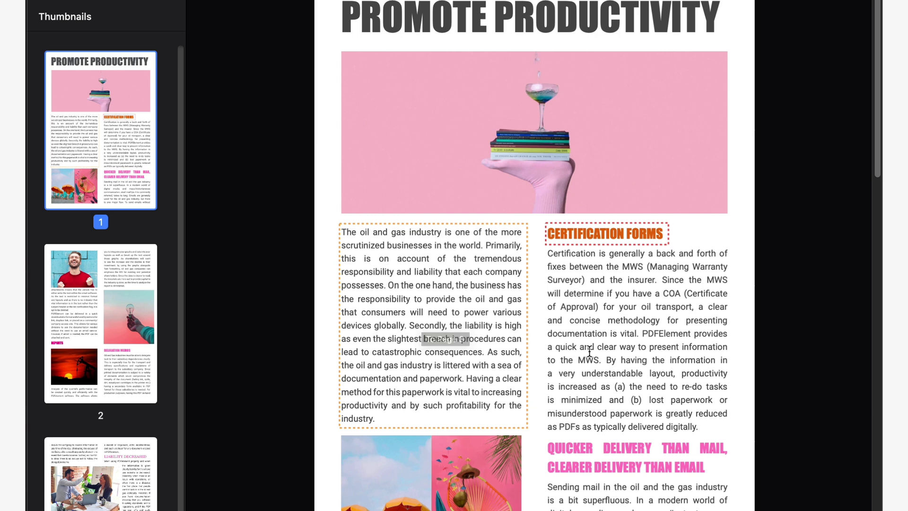
pyautogui.click(420, 340)
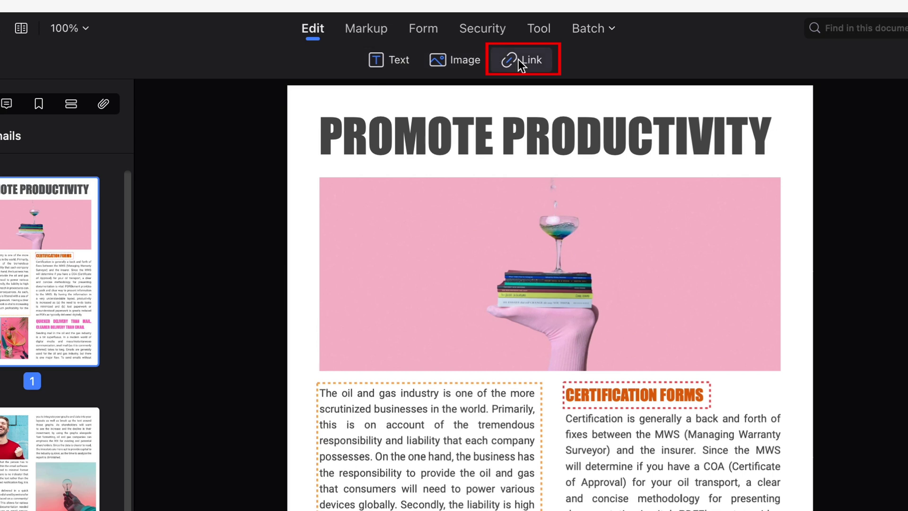
# - Delete the paragraph's page-3 link, then bring up the heading link's outline style options
pyautogui.click(517, 59)
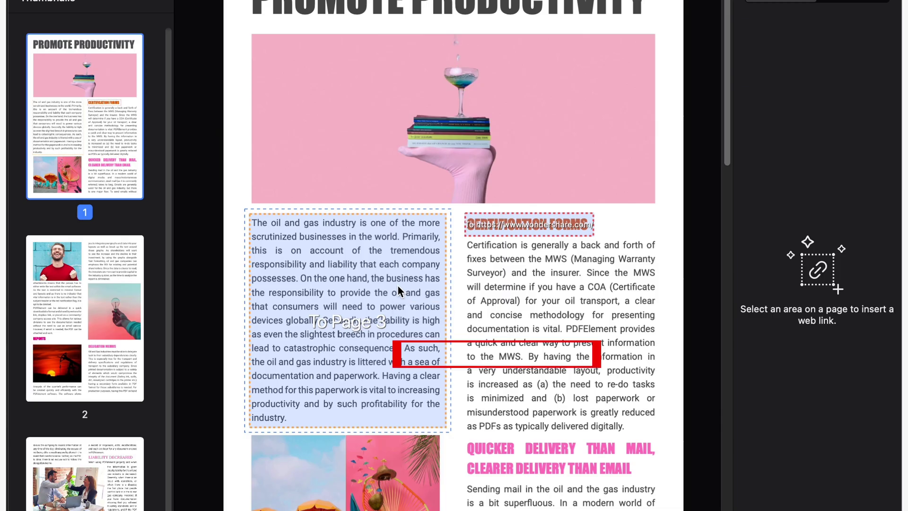
pyautogui.rightClick(418, 283)
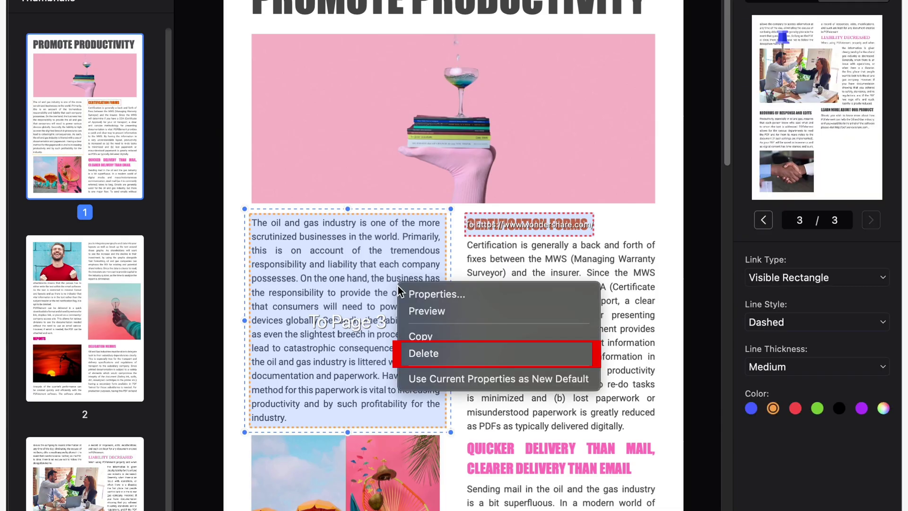
pyautogui.click(462, 352)
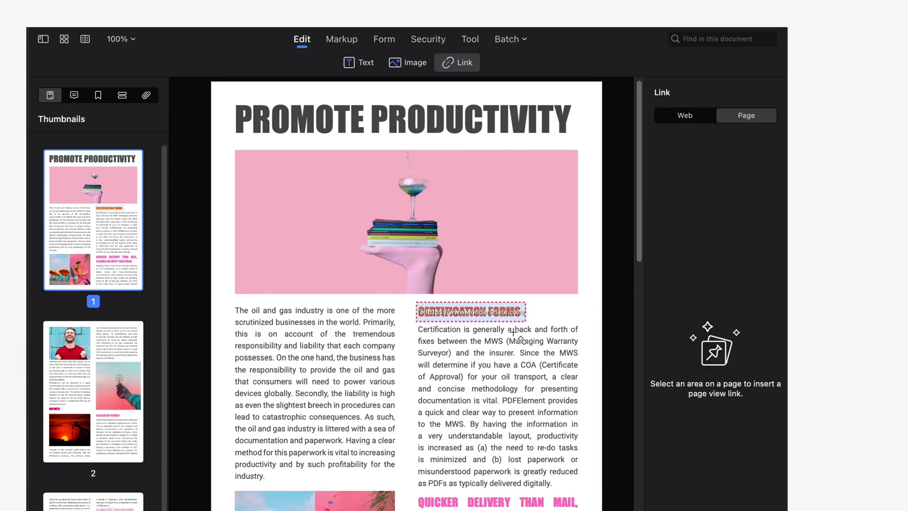
pyautogui.rightClick(511, 314)
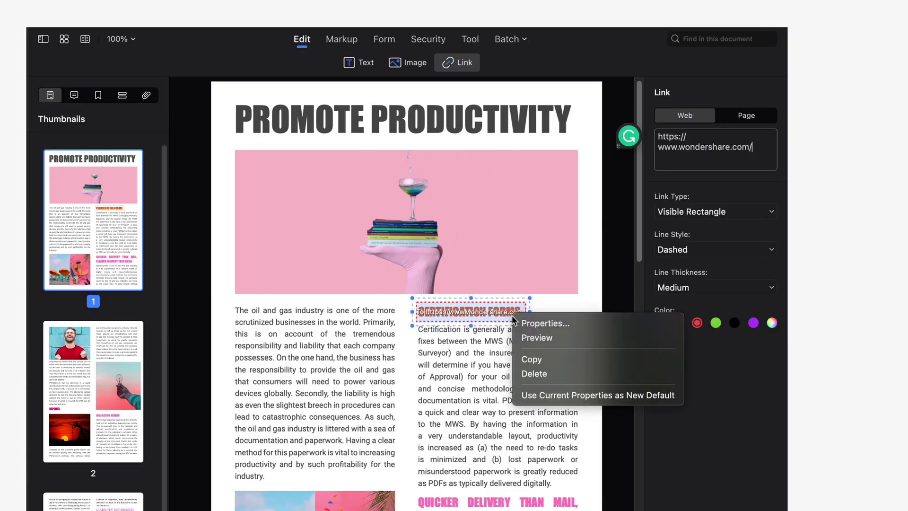
pyautogui.click(607, 284)
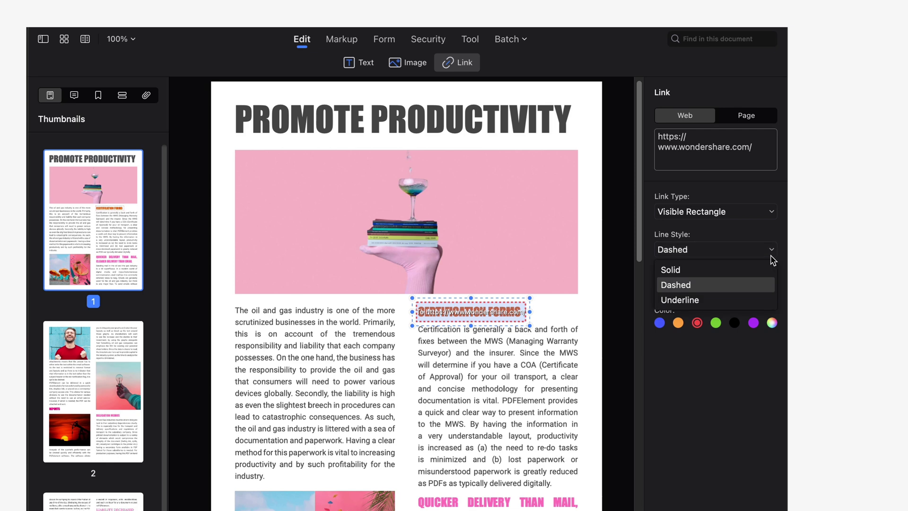